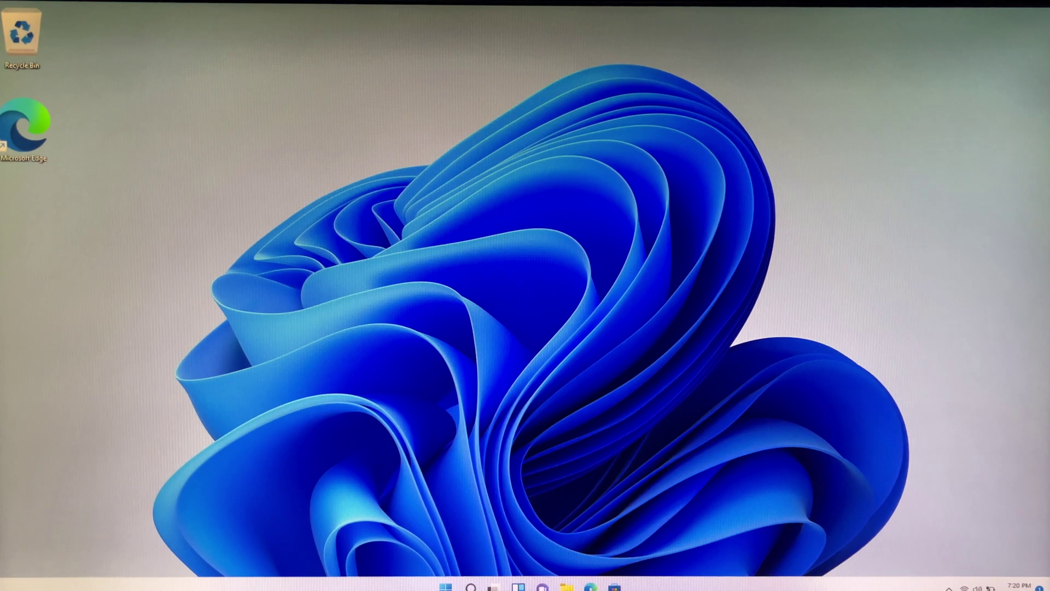
Step: Open the Windows Search panel from the taskbar
left_click(470, 587)
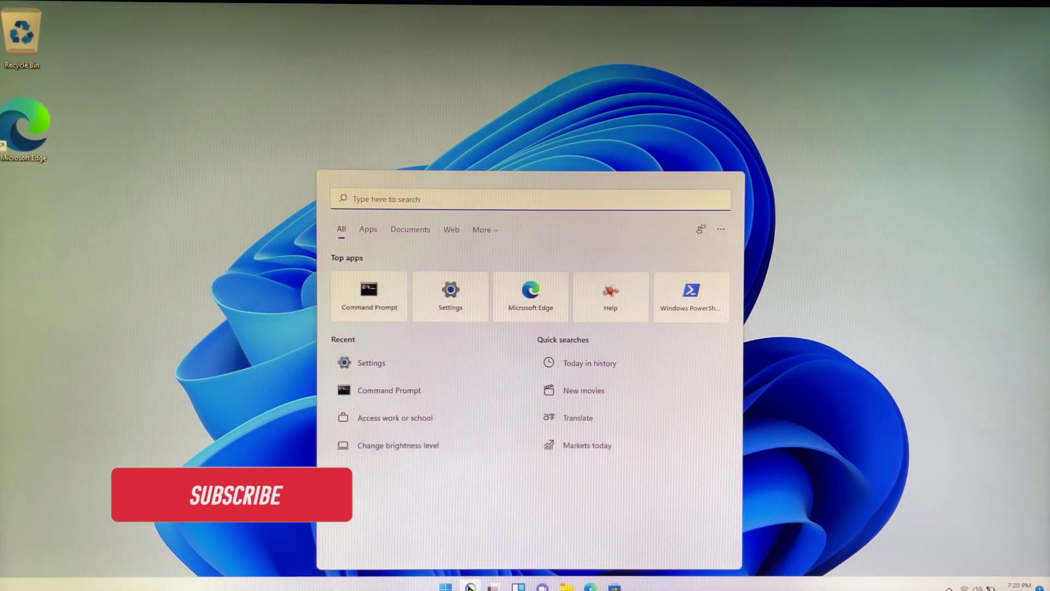
type("cmd")
Step: Launch Command Prompt from the 'cmd' search results
key("Return")
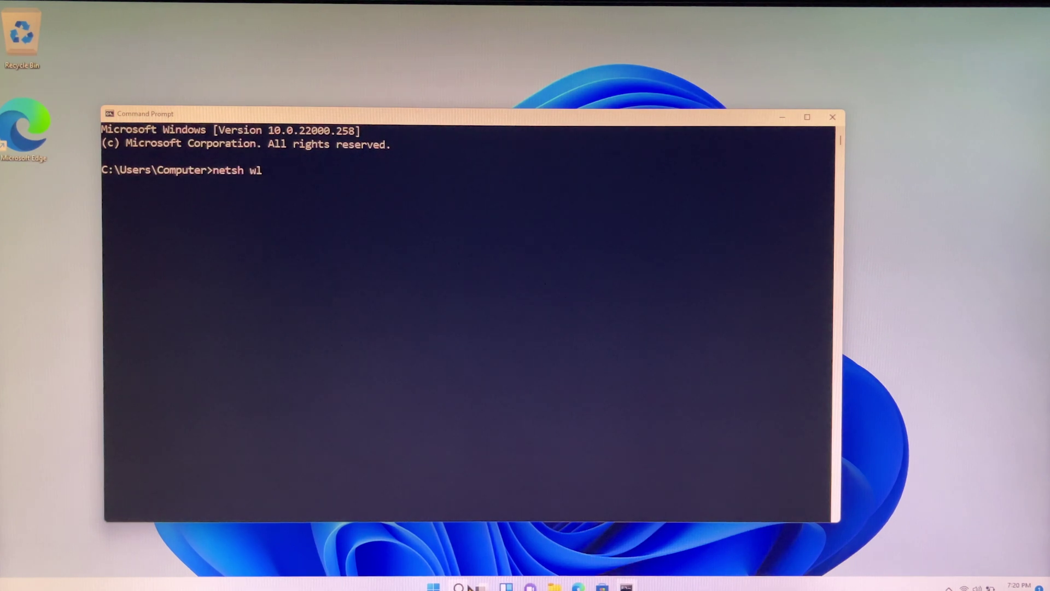
type("show profile")
Step: List saved Wi-Fi profiles with 'netsh wlan show profile', then fix a typo in the next command
key("Return")
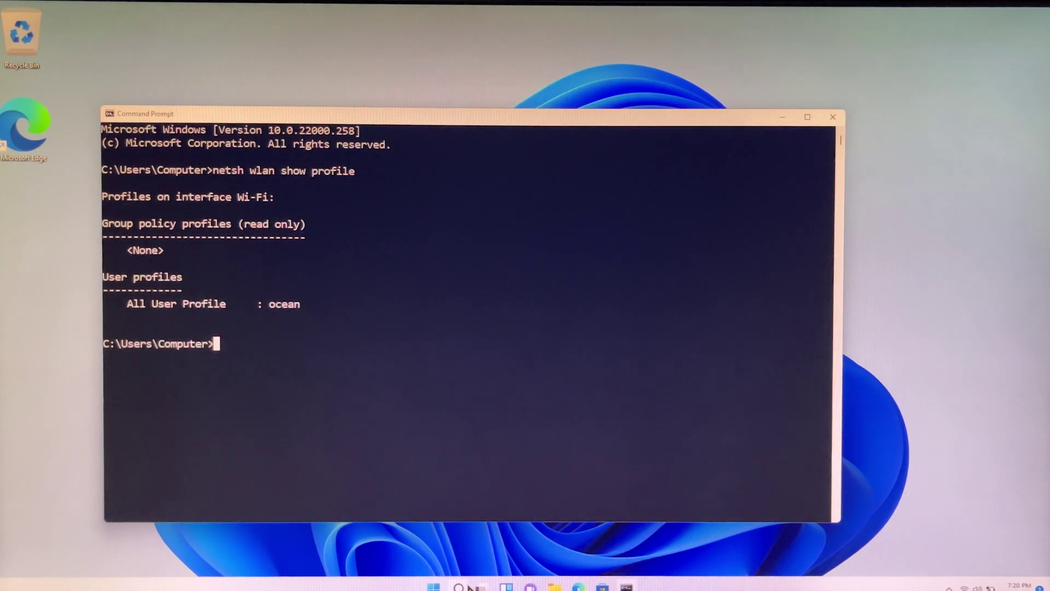
type("netsho")
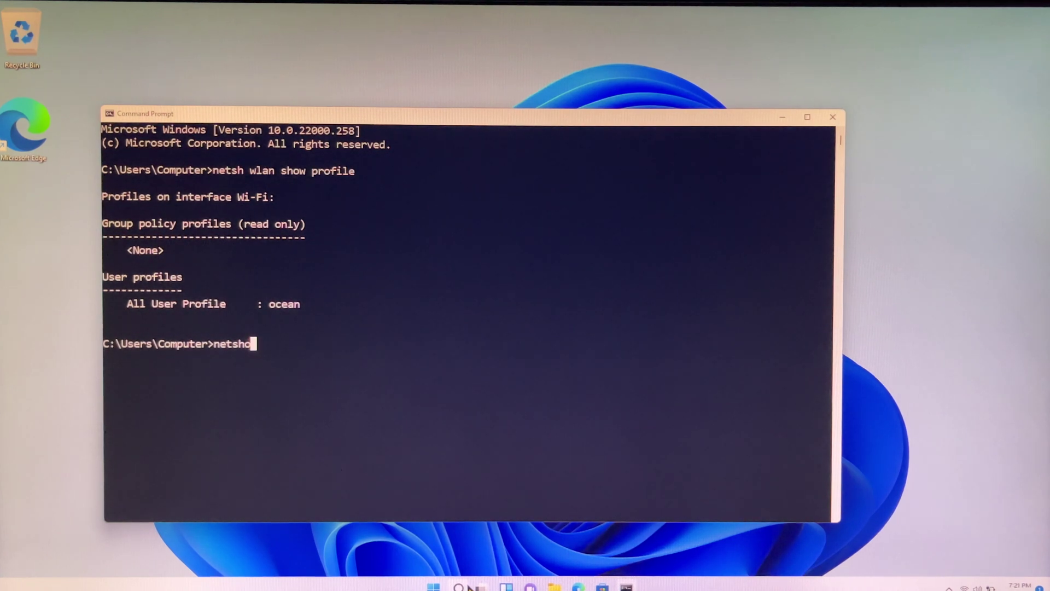
key("BackSpace")
type("wlan show profile ")
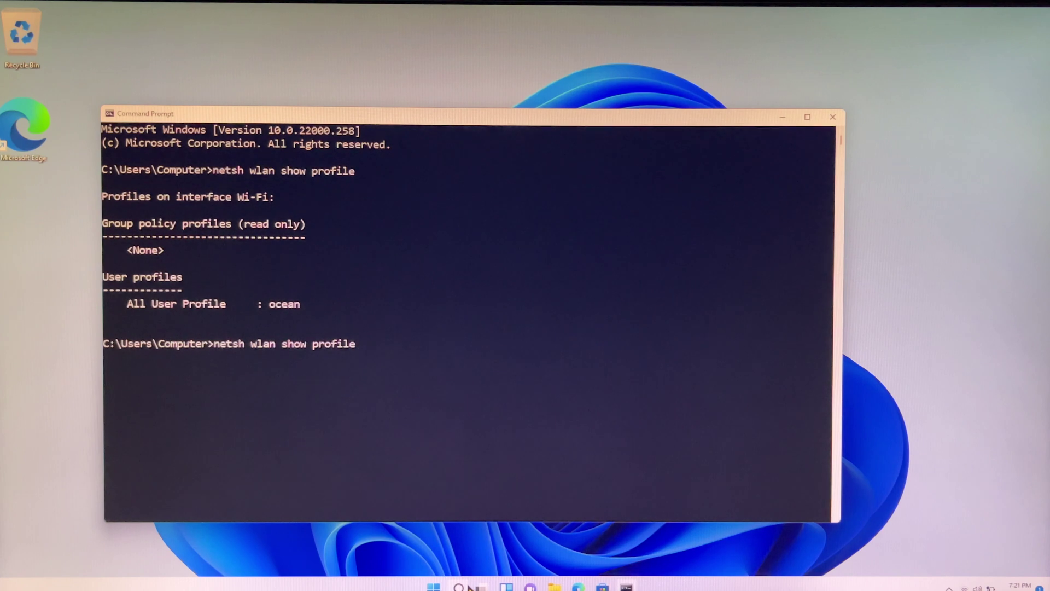
type("ocean key=")
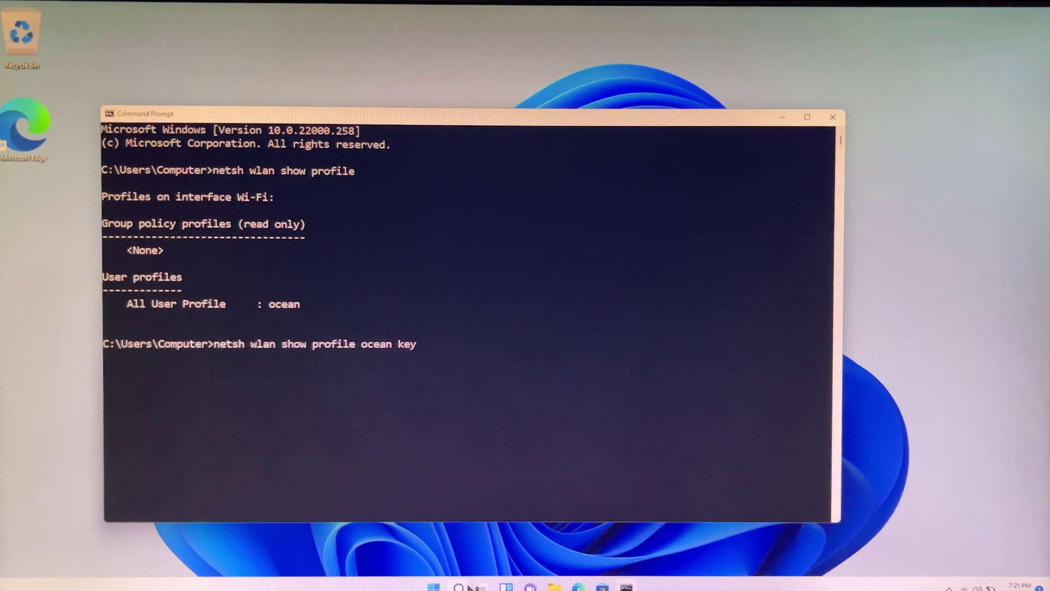
type("clear")
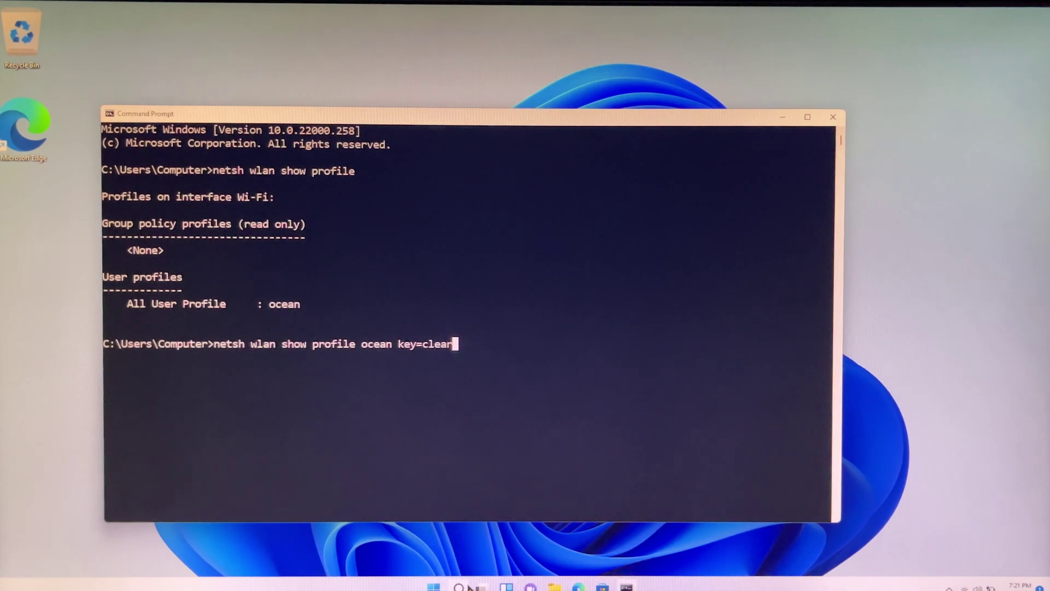
Step: Show the 'ocean' profile details with key=clear to reveal its security key
key("Return")
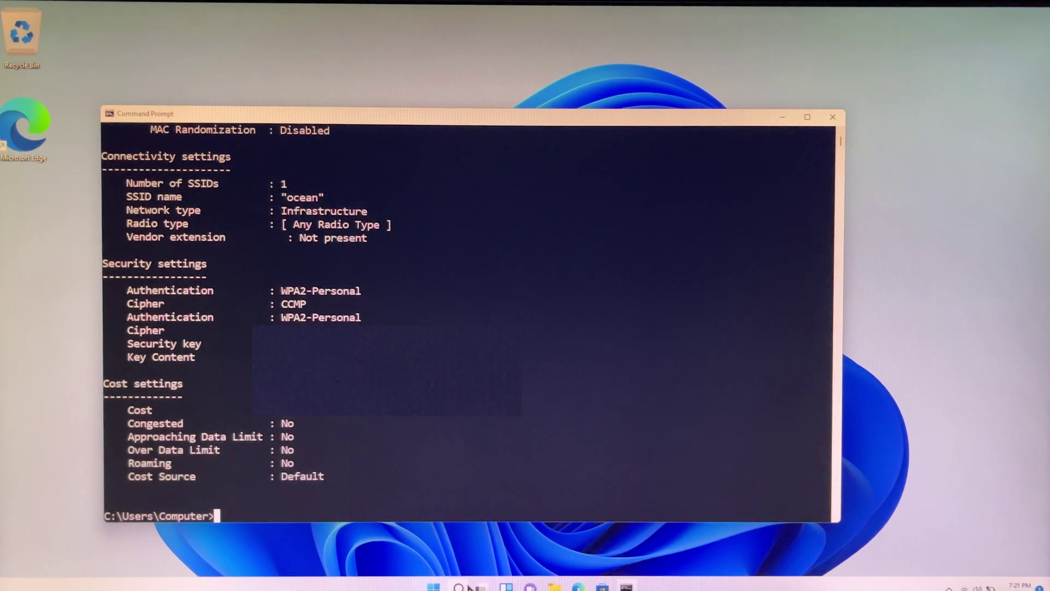
type("exit")
Step: Close Command Prompt with the 'exit' command
key("Return")
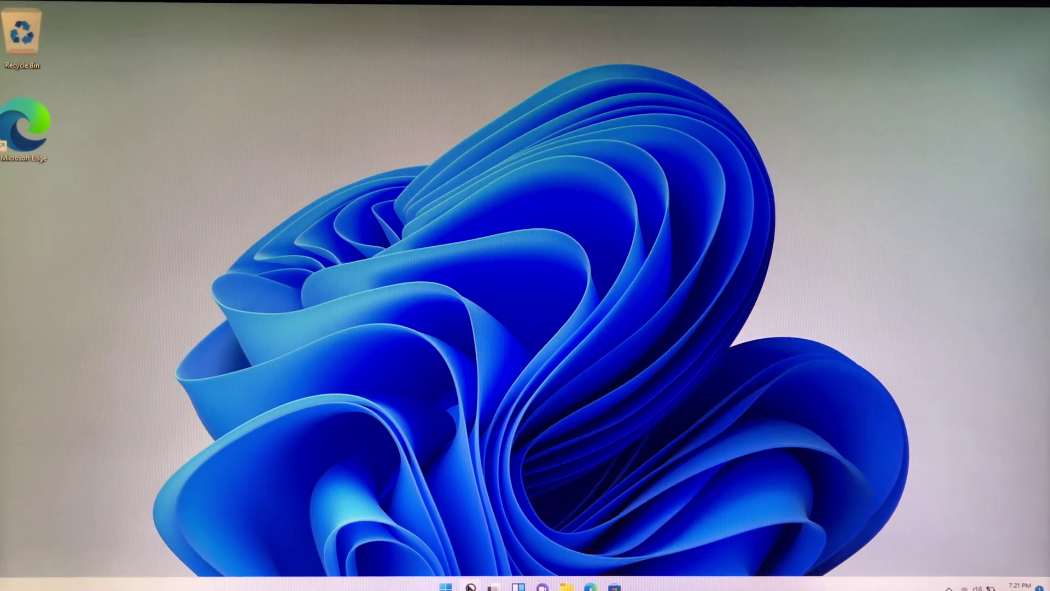